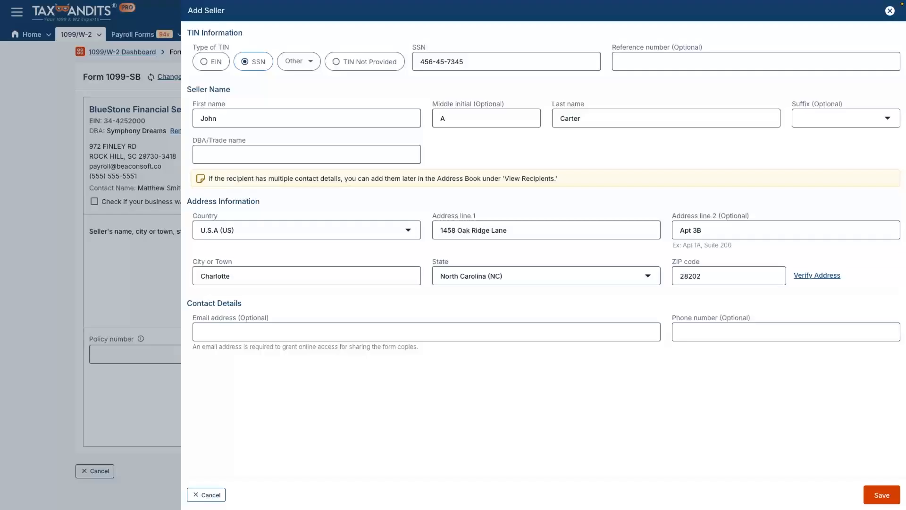
# Save the seller to the form and fill in the policy number.
pyautogui.click(882, 495)
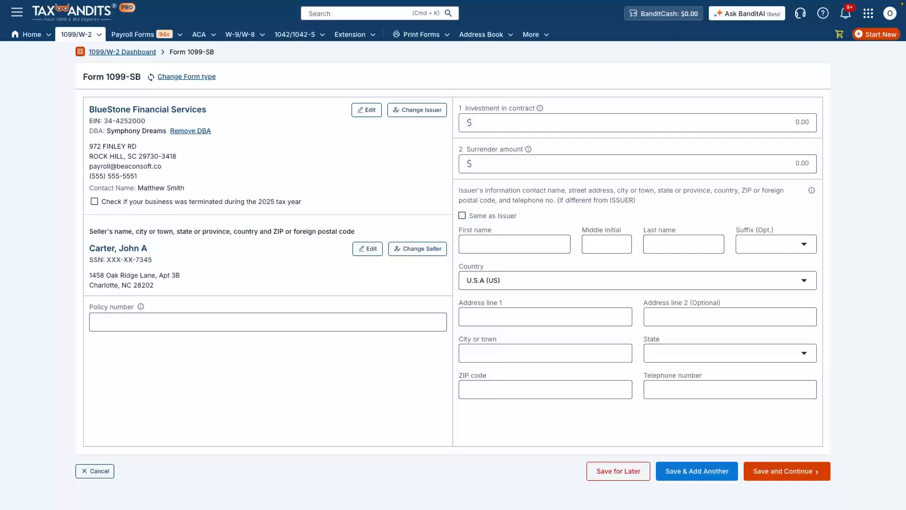
pyautogui.click(268, 322)
pyautogui.click(267, 387)
# Enter 25,000 as investment in contract and 32500 as the surrender amount.
pyautogui.click(803, 123)
pyautogui.write('25,000')
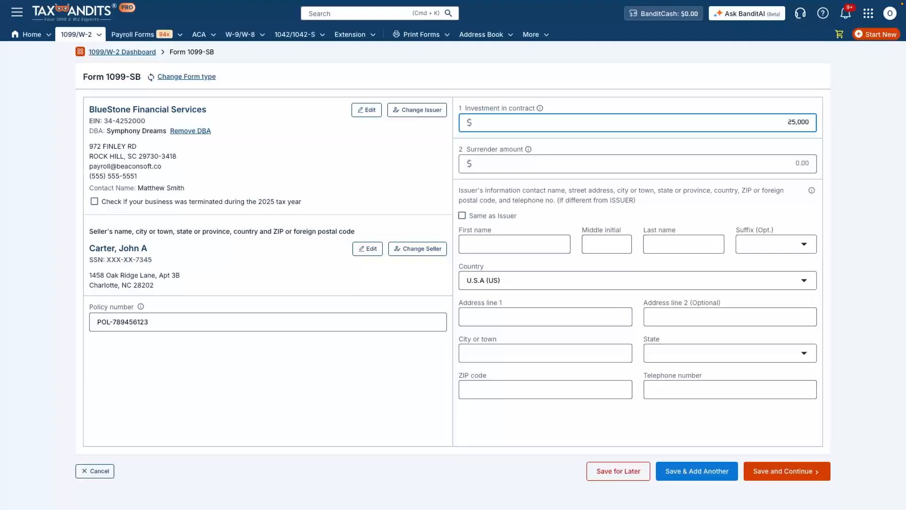
pyautogui.click(807, 163)
pyautogui.write('32500')
pyautogui.press('Tab')
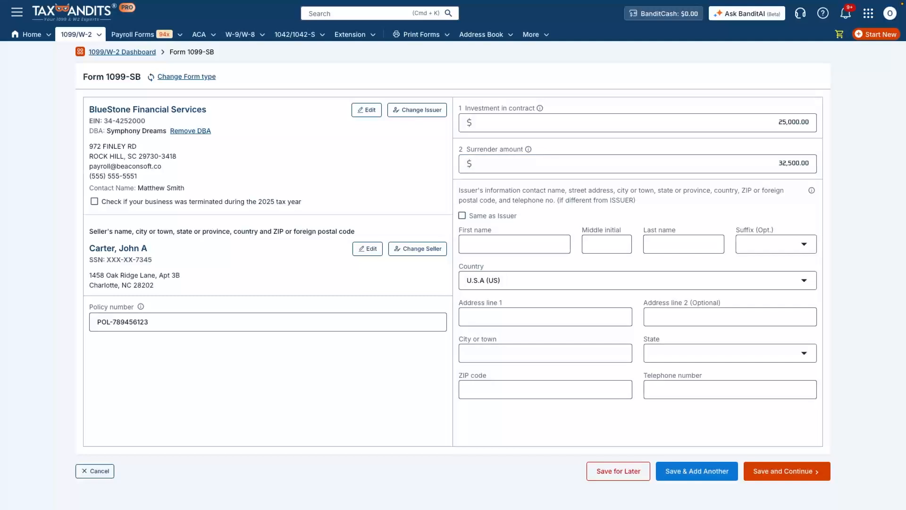
# Enter the issuer contact's first name, middle initial and last name, then begin the street address.
pyautogui.click(514, 244)
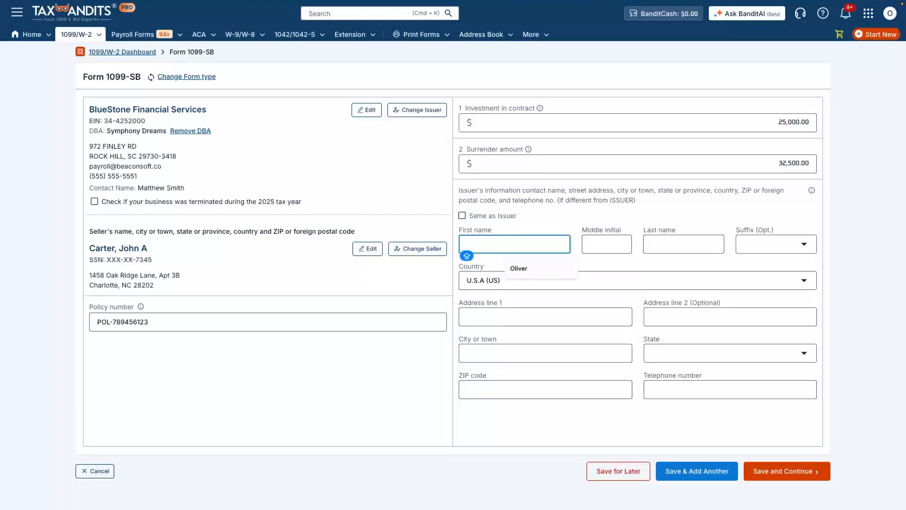
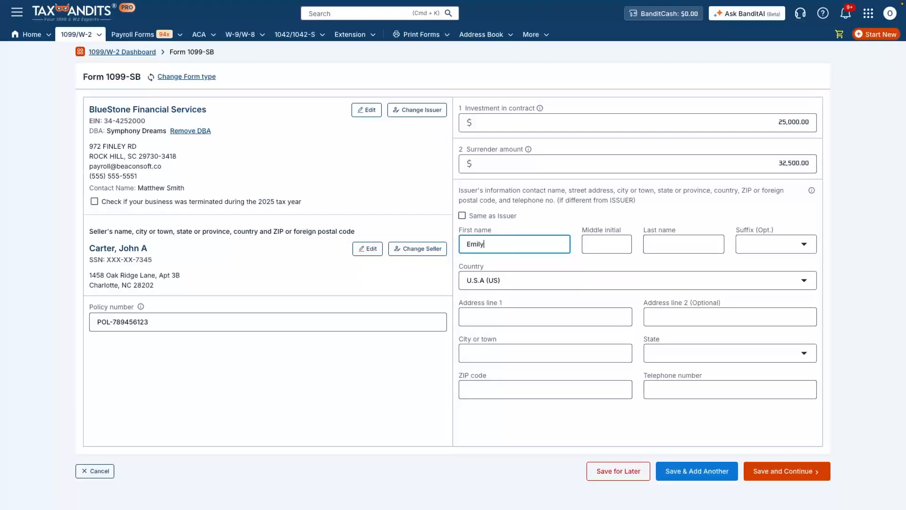
pyautogui.press('Tab')
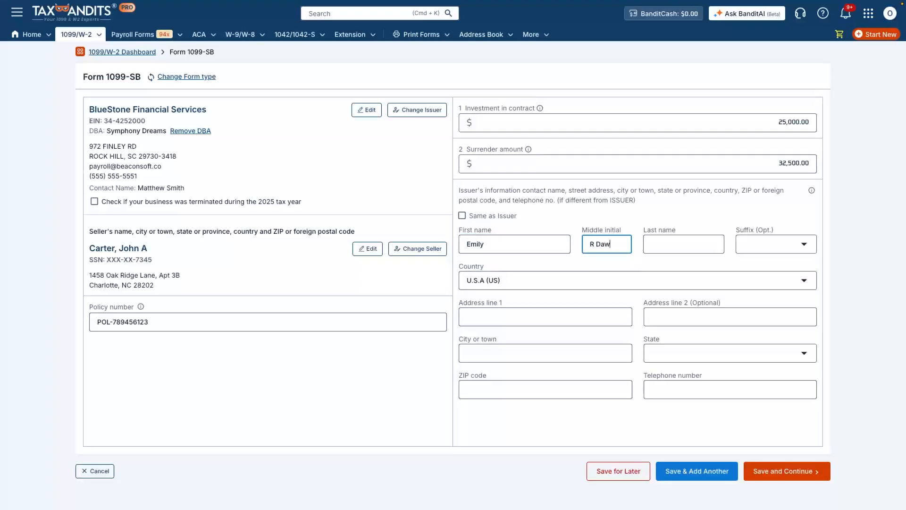
pyautogui.press('Tab')
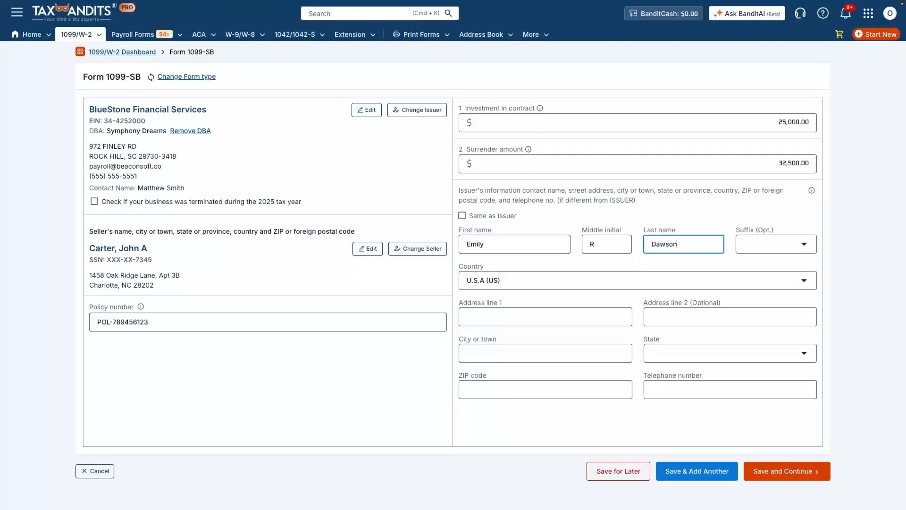
pyautogui.press('Tab')
pyautogui.press('Tab')
pyautogui.press('Tab')
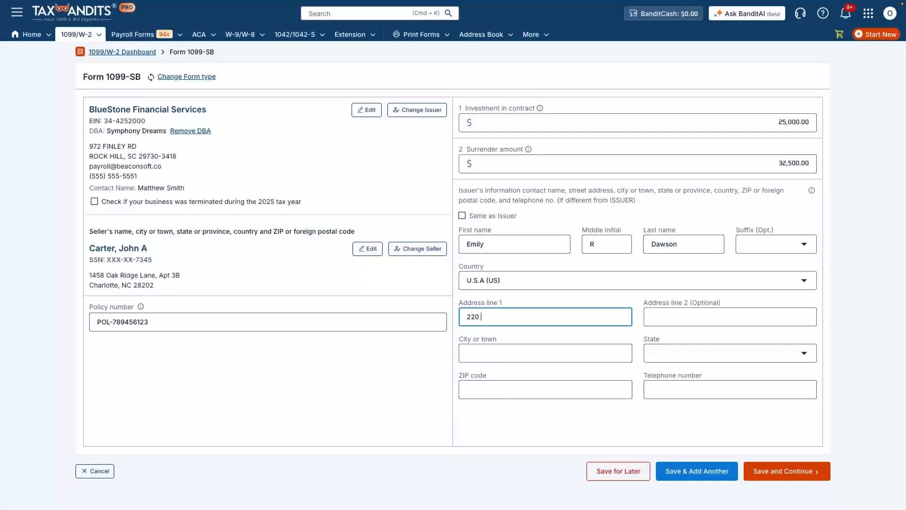
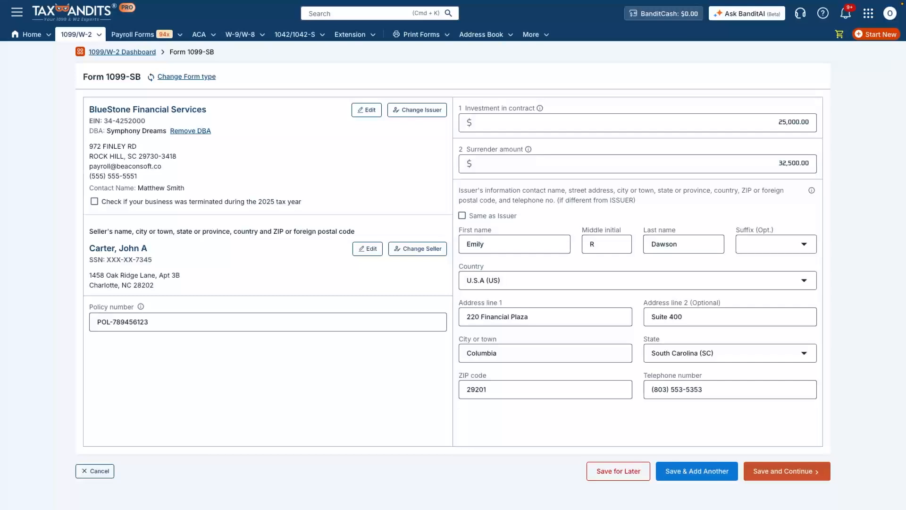
# Save the 1099-SB and proceed from the forms list to Form Distribution.
pyautogui.click(787, 471)
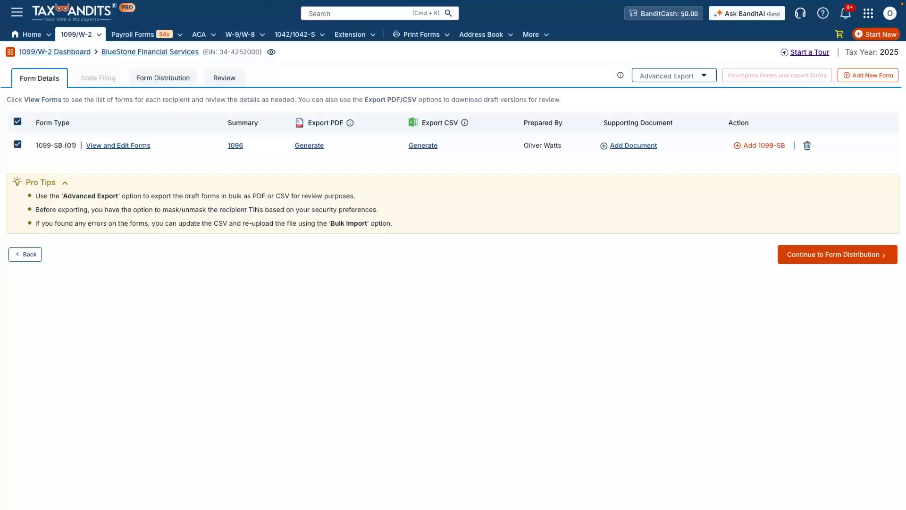
pyautogui.click(837, 255)
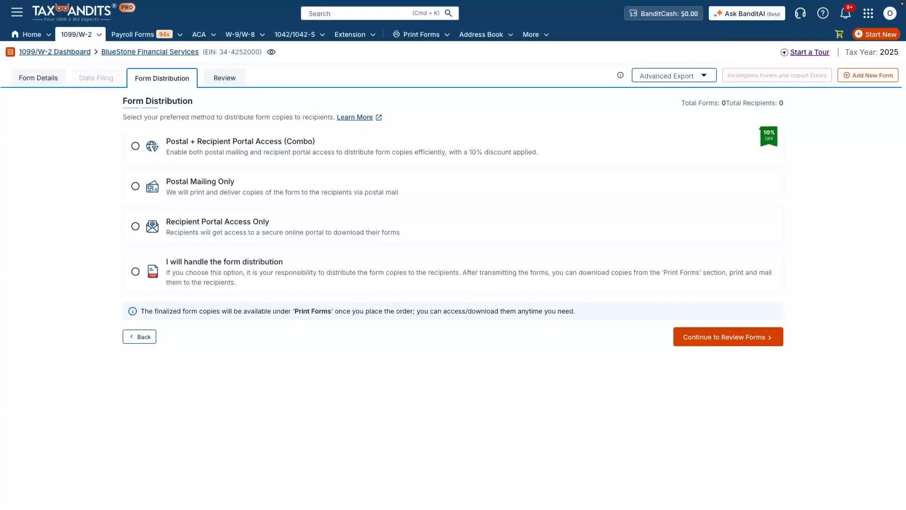
# Choose Postal Mailing Only for recipient copies and continue to Review Forms.
pyautogui.click(136, 186)
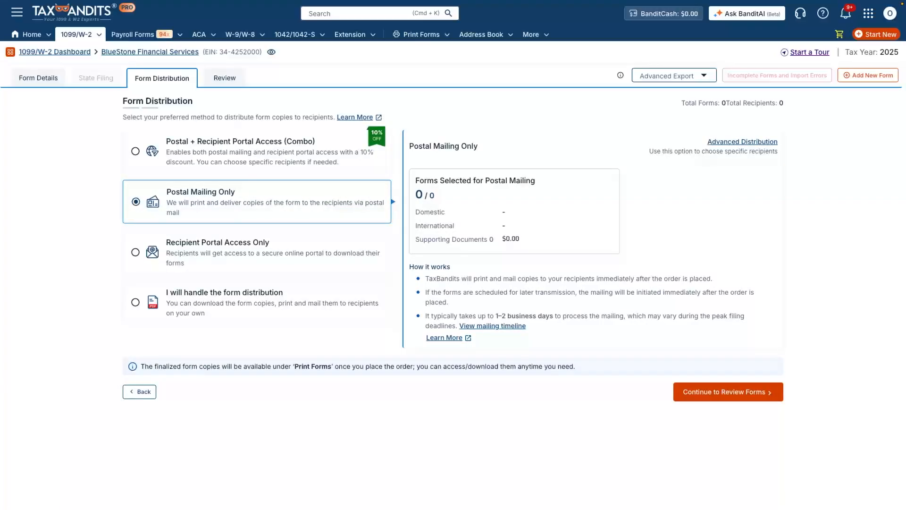
pyautogui.click(729, 392)
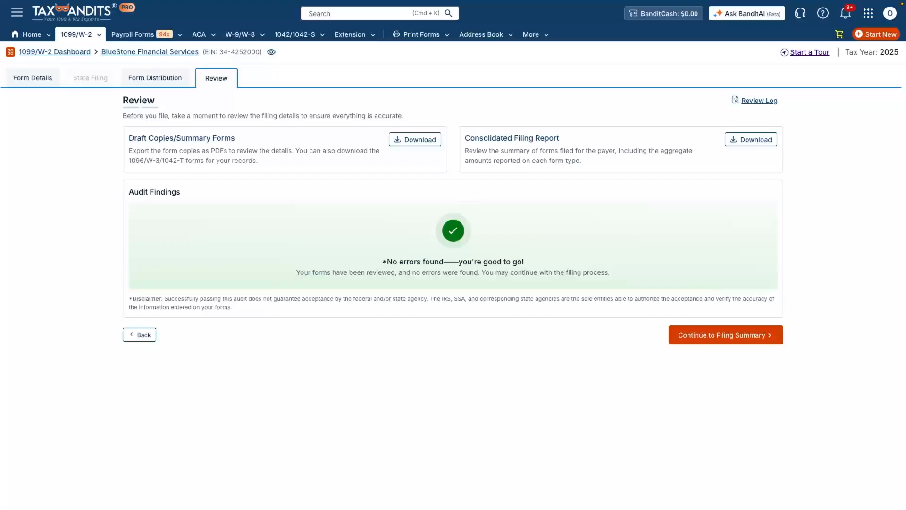
# Continue from the error-free review to the Filing Summary.
pyautogui.click(737, 335)
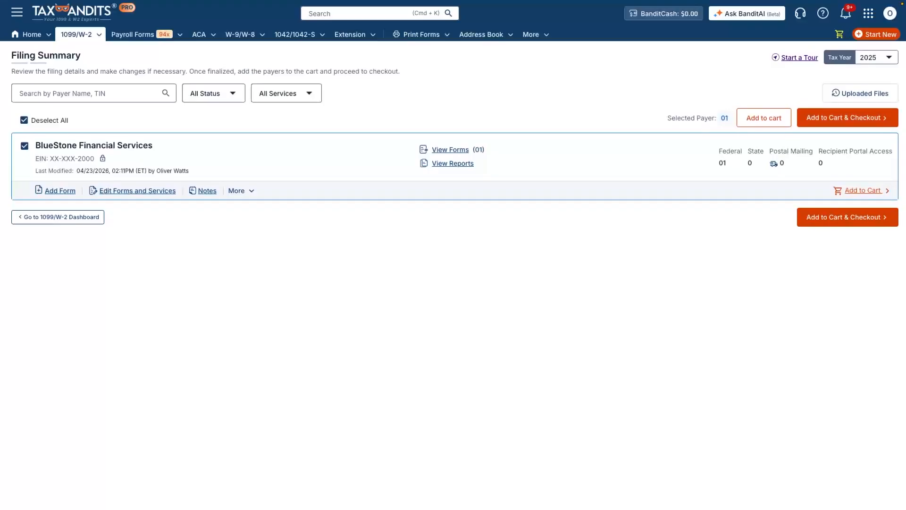
# Check out the $2.75 order, accept the card acknowledgement and authorize payment.
pyautogui.click(848, 217)
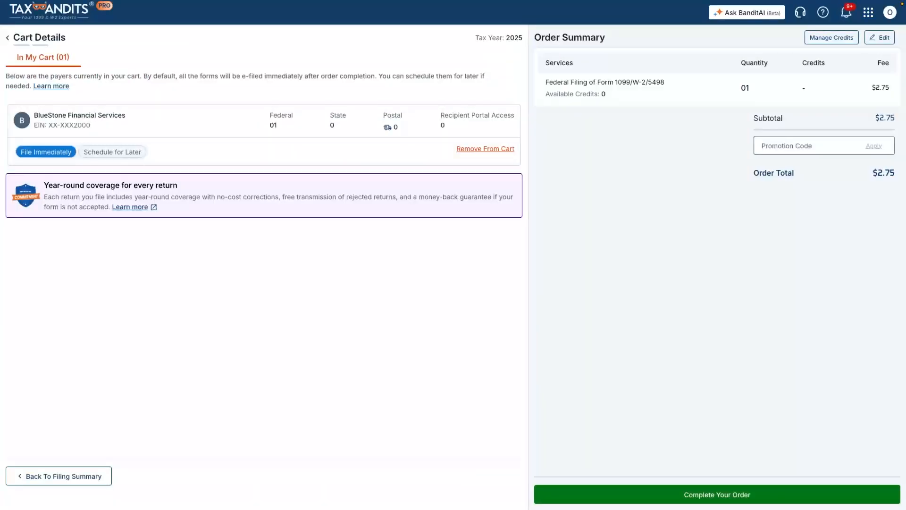
pyautogui.click(717, 495)
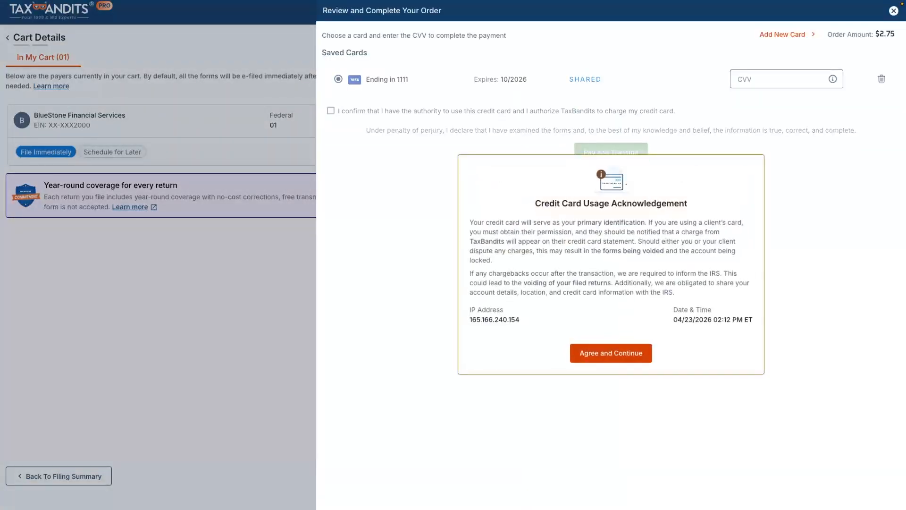
pyautogui.click(612, 353)
pyautogui.click(611, 152)
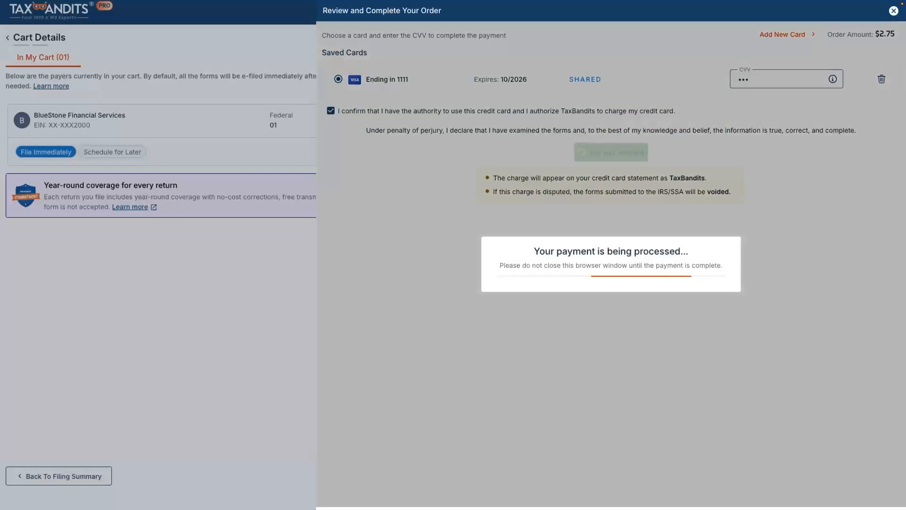